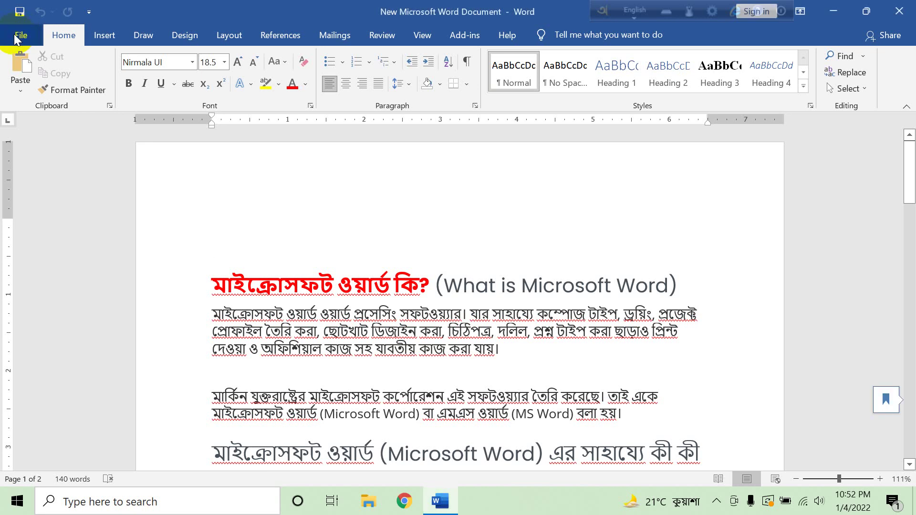
Step: Open the File backstage Home page with new-document templates and recent files
left_click(16, 37)
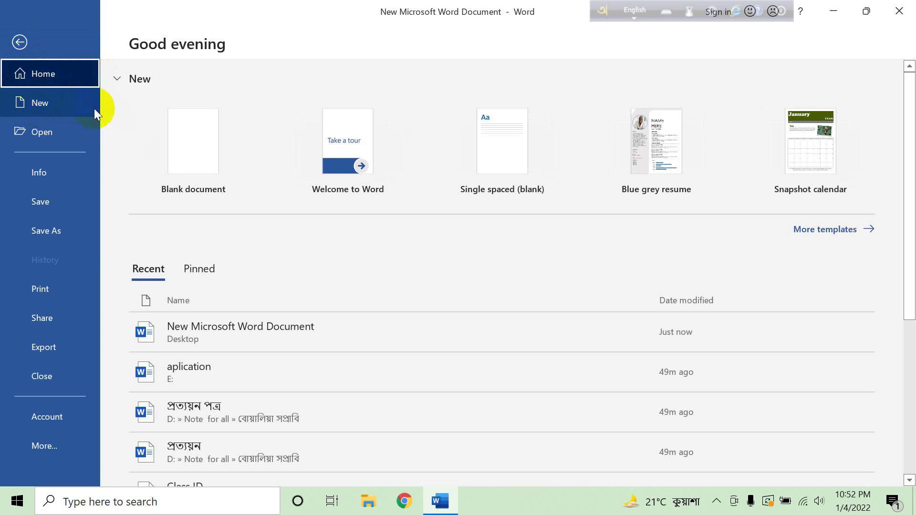
Step: Browse the New page's template gallery, including resumes and calendars, and pick Blank document
left_click(53, 103)
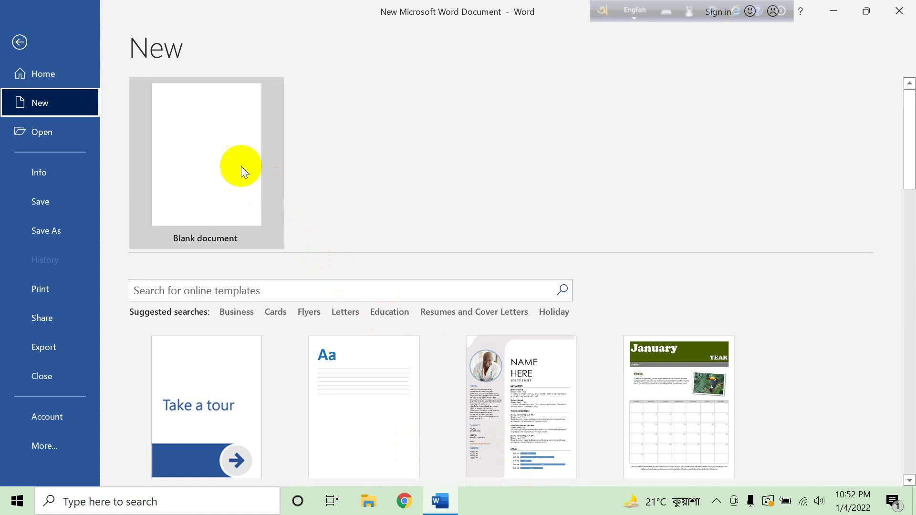
scroll(253, 396, "down", 1)
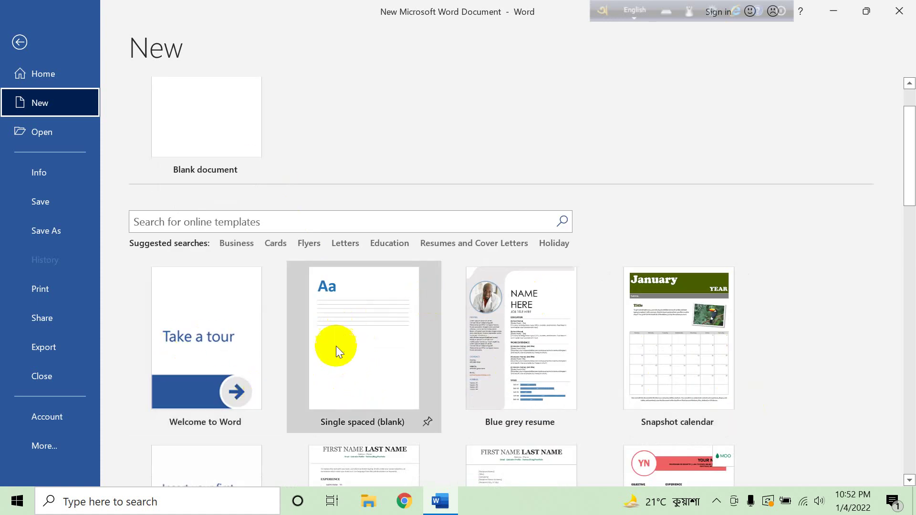
scroll(336, 347, "down", 1)
scroll(336, 347, "down", 1)
scroll(336, 347, "down", 1)
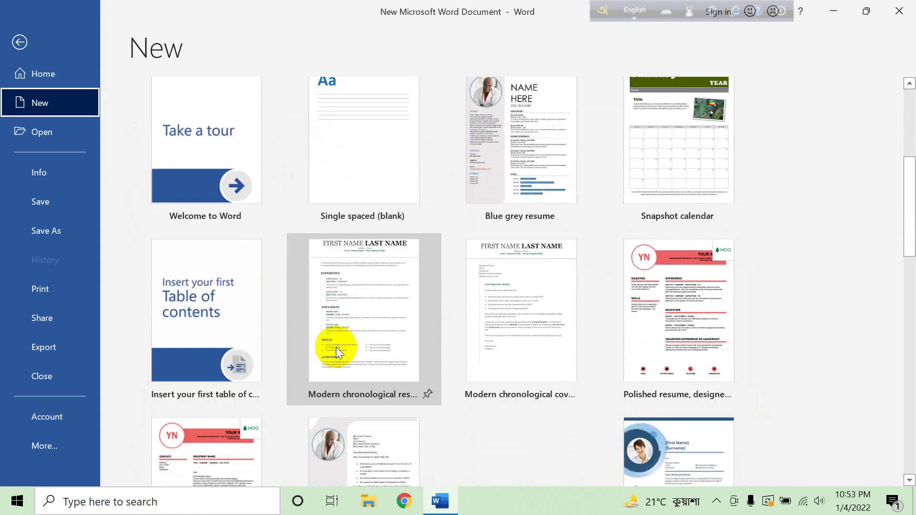
scroll(336, 347, "up", 3)
scroll(336, 347, "up", 1)
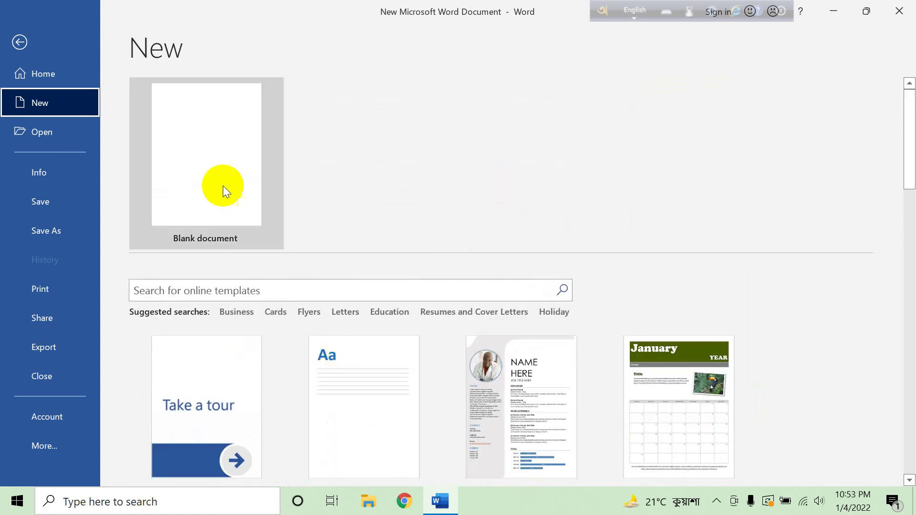
left_click(208, 170)
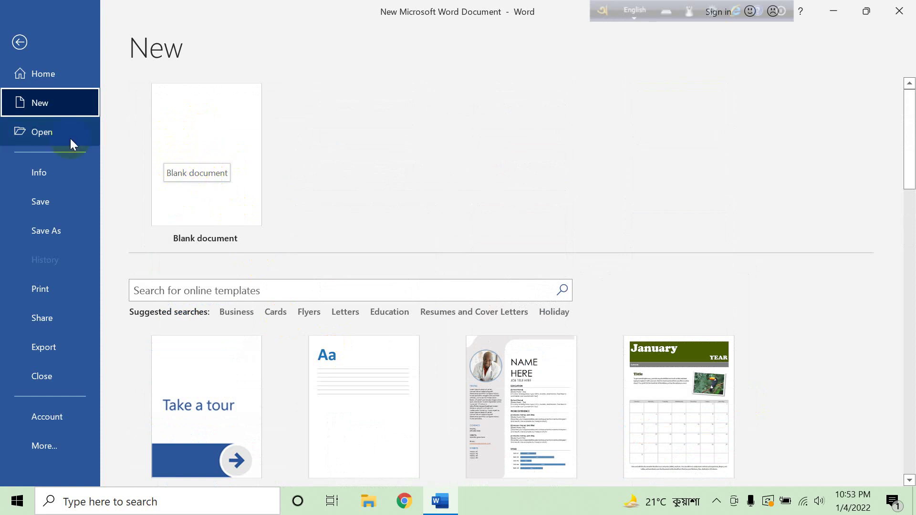
Step: View recent files on the Open page, then the Info page showing 26.2KB, 2 pages, 140 words
left_click(39, 131)
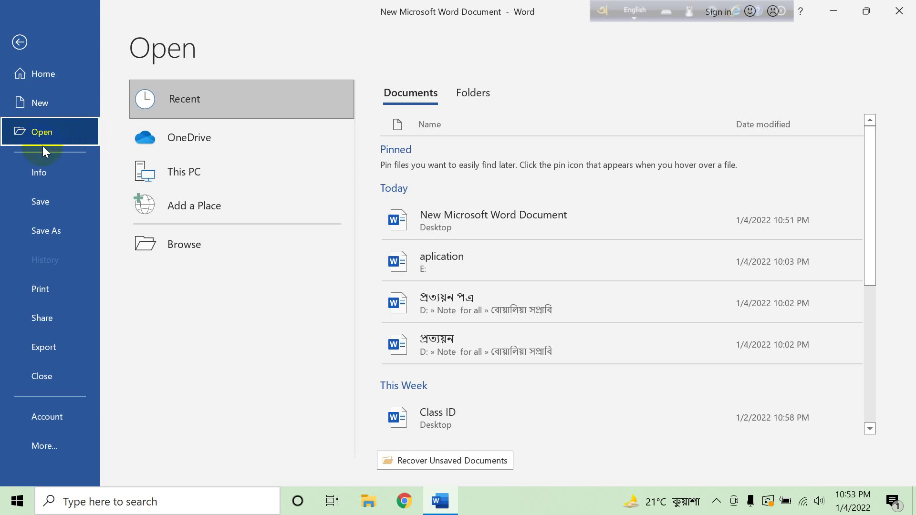
left_click(44, 171)
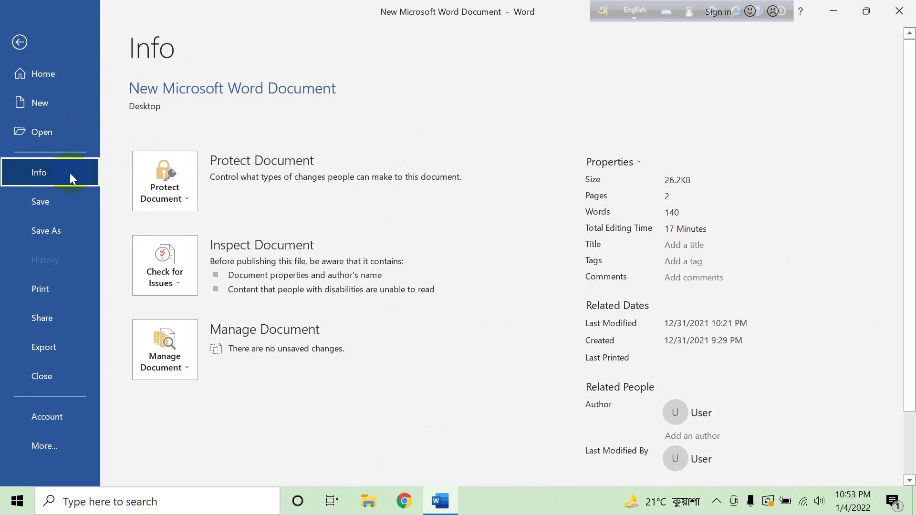
Step: Show the Info page's file actions, then save the Bengali document and return to editing
left_click(63, 175)
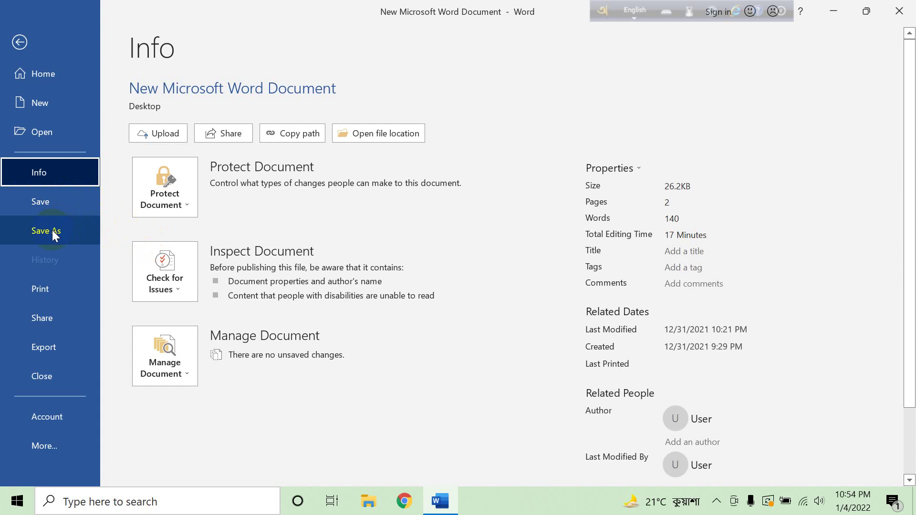
left_click(49, 204)
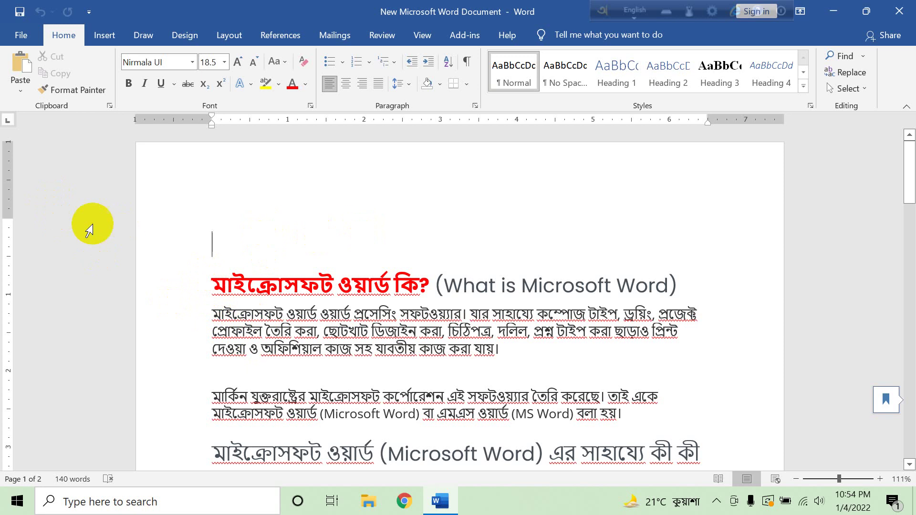
Step: Reopen the backstage to see Save As locations like Desktop, E: and Documents, then try version history
left_click(24, 35)
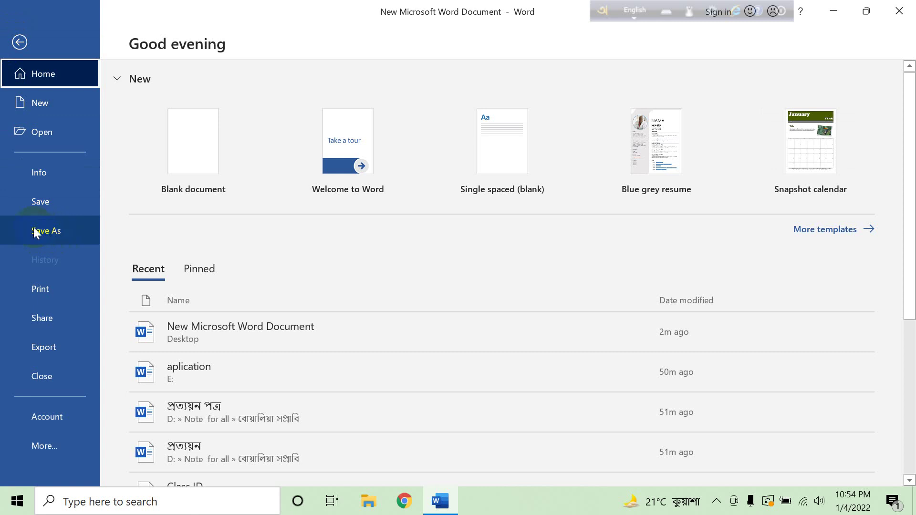
left_click(52, 232)
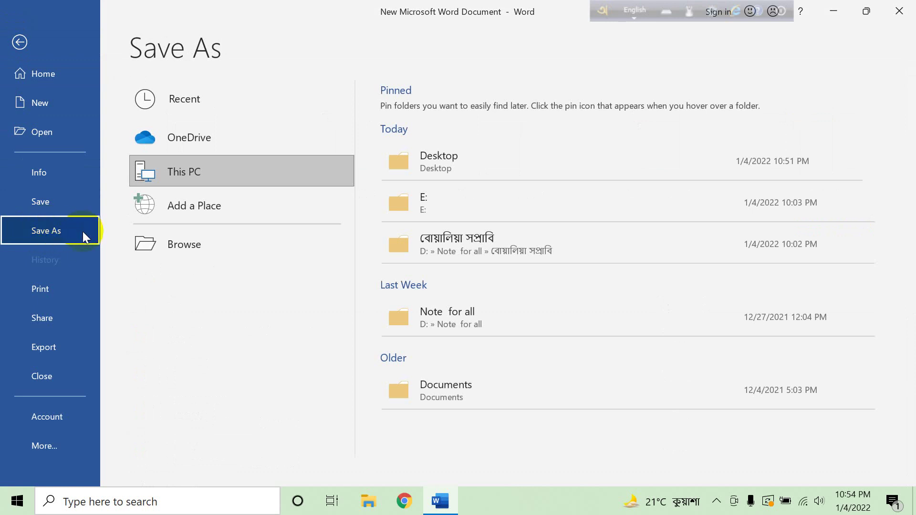
left_click(45, 260)
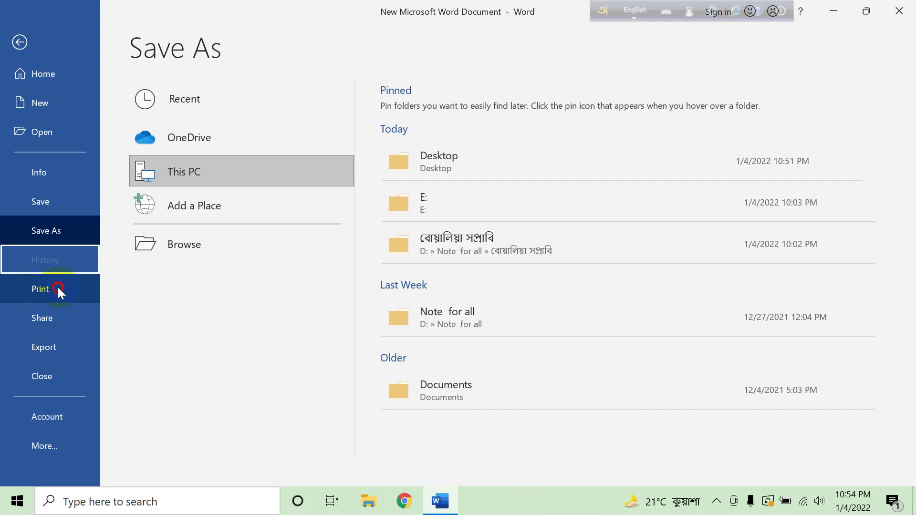
Step: Preview the 2-page printout with Microsoft Print to PDF, Letter paper and Normal Margins
left_click(57, 285)
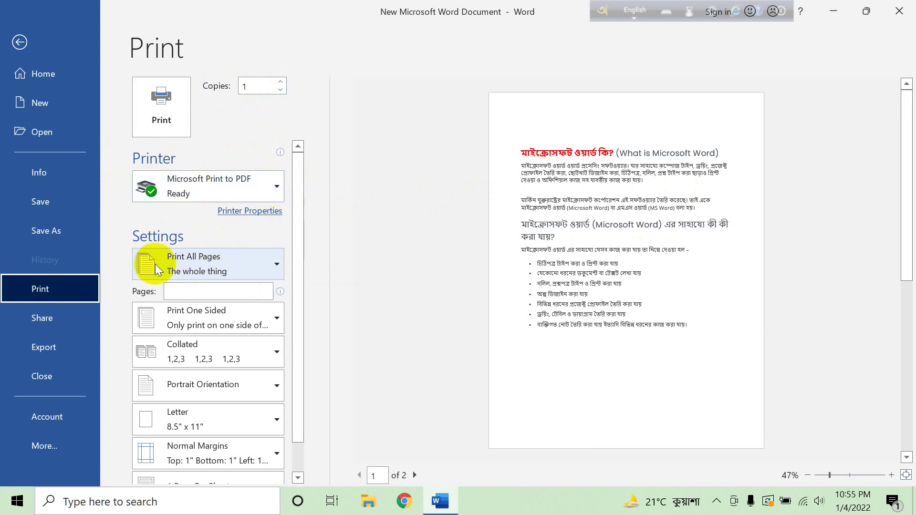
scroll(156, 267, "down", 1)
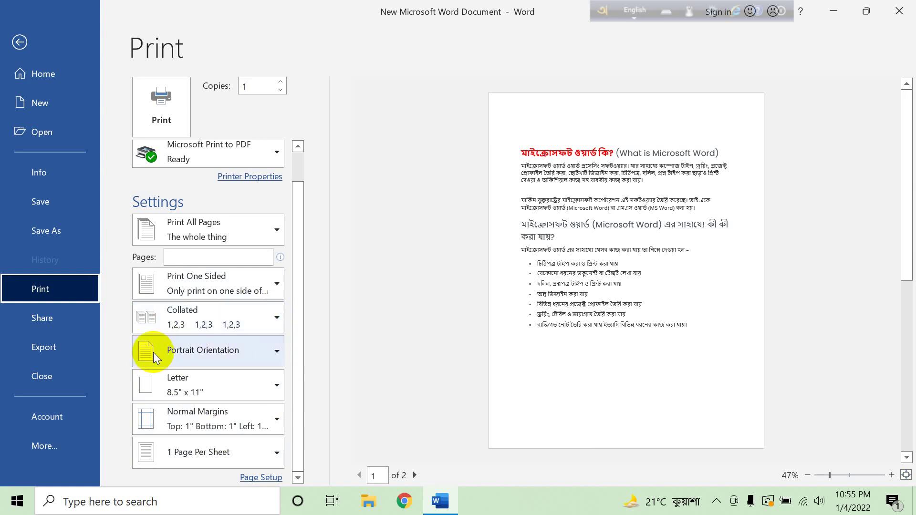
Step: Go through the Share and Export pages to the Account page showing Office Professional Plus 2019
left_click(61, 323)
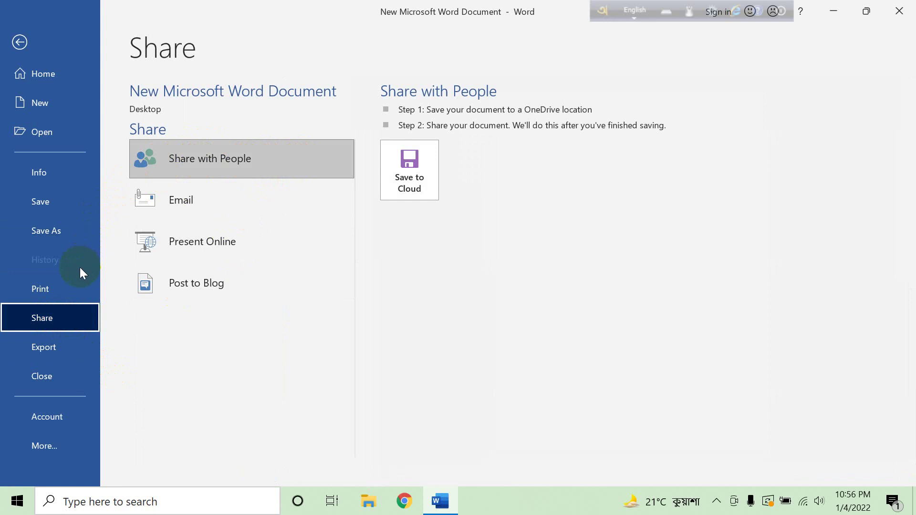
left_click(59, 349)
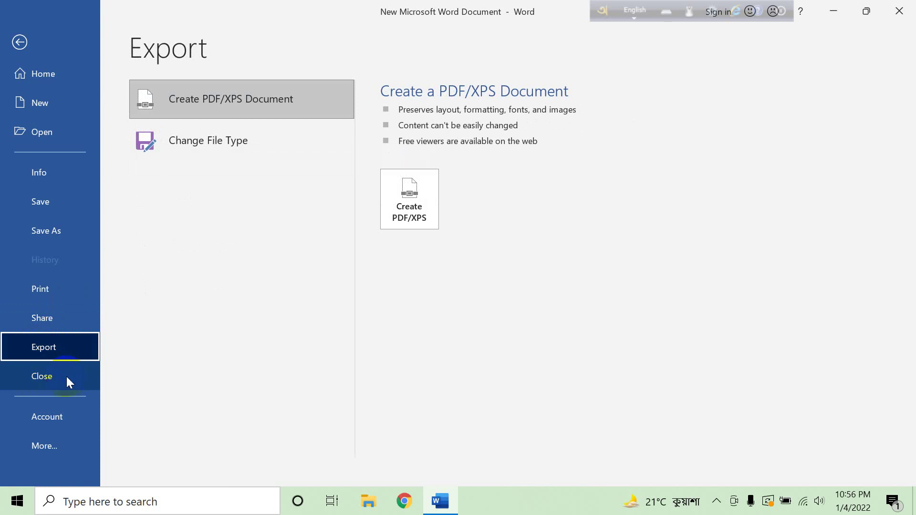
left_click(62, 417)
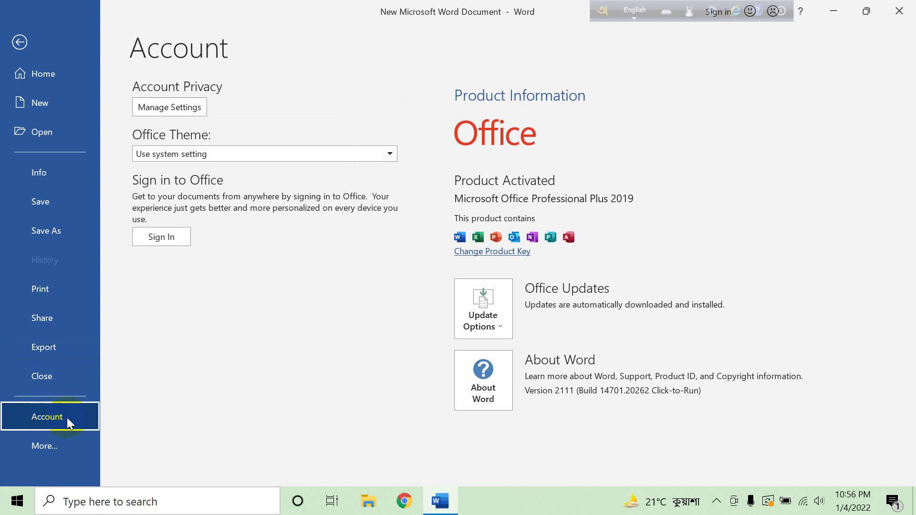
Step: Reveal Feedback and Options, return to the document, then close Word to the desktop
left_click(54, 440)
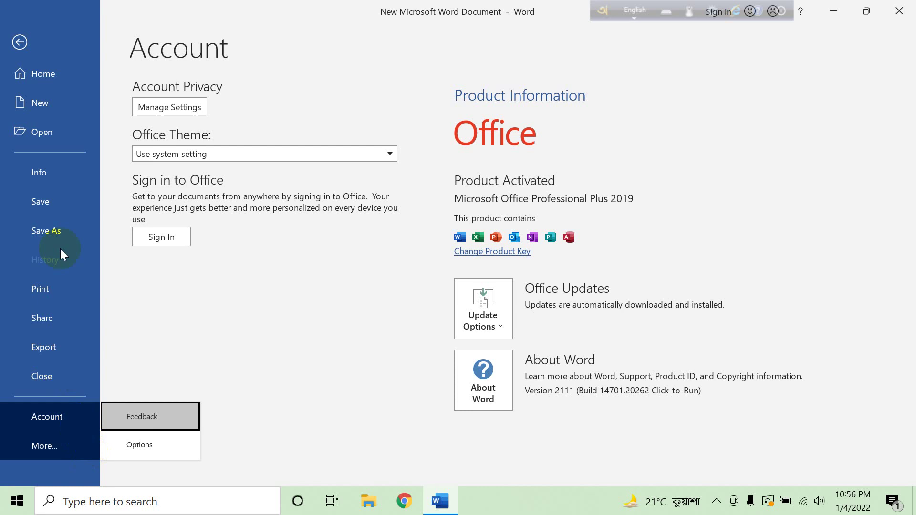
left_click(20, 42)
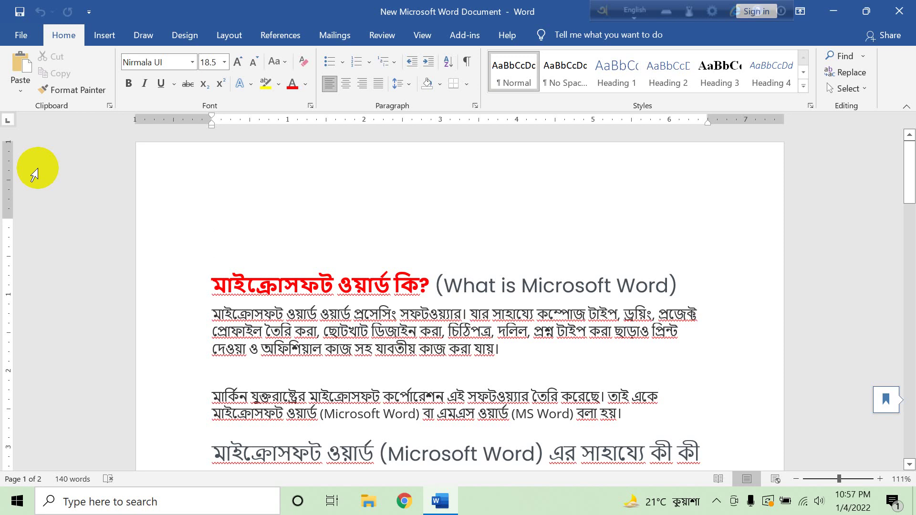
left_click(905, 20)
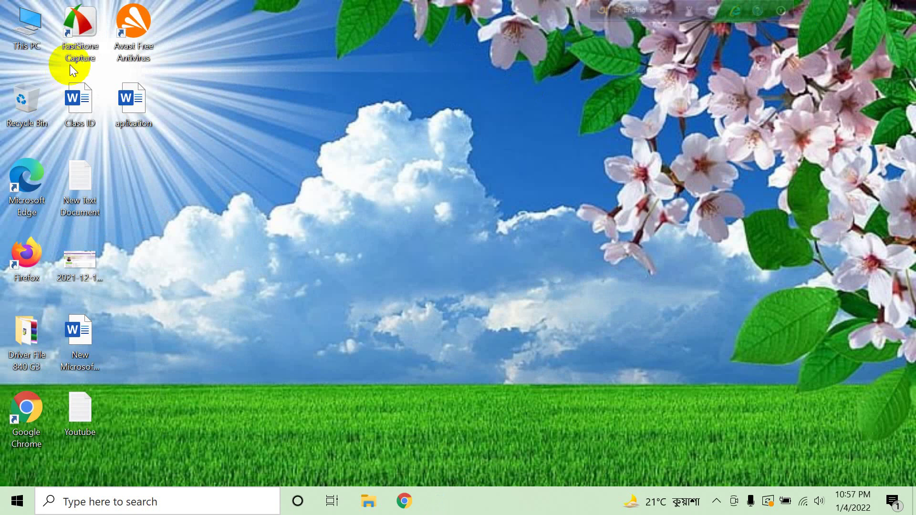
left_click(75, 31)
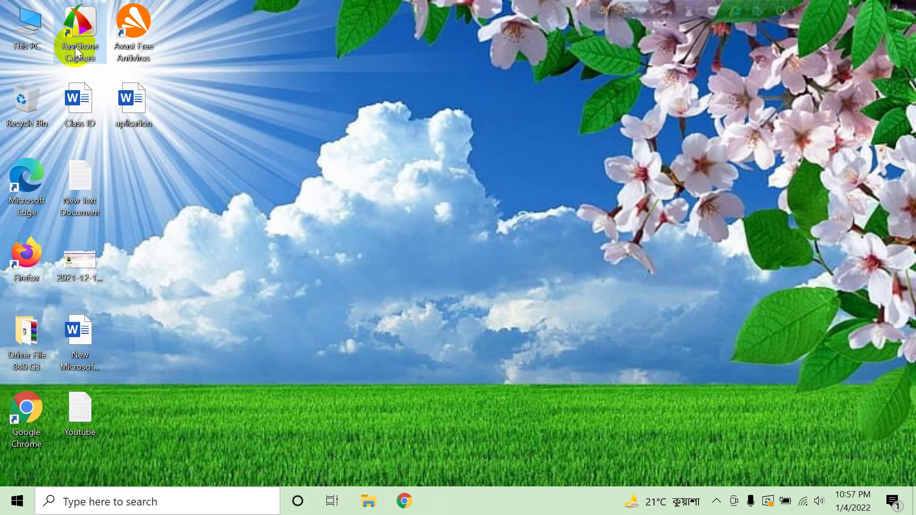